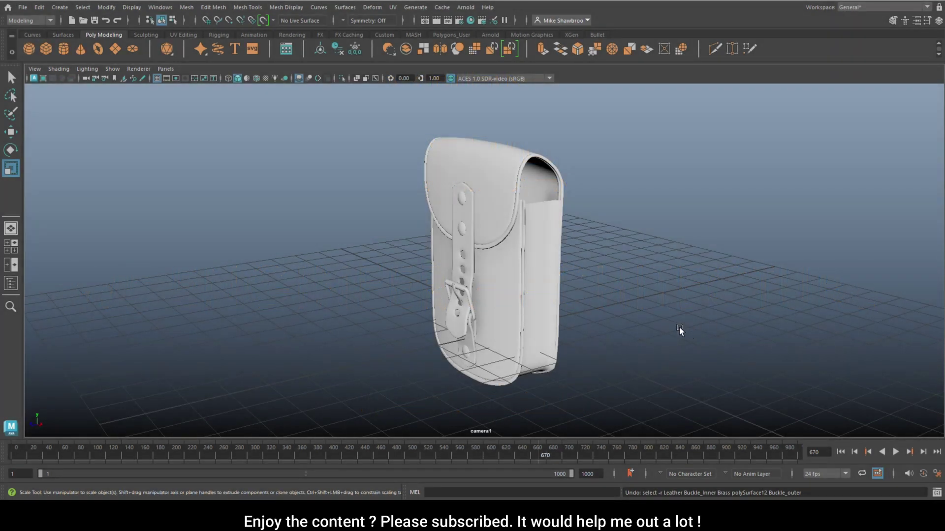
Step: Orbit and zoom the view in close on the pouch's buckle
mouse_move(679, 331)
left_mouse_down("alt")
mouse_move(717, 308)
mouse_move(692, 350)
mouse_move(636, 331)
mouse_move(665, 317)
mouse_move(657, 326)
mouse_move(689, 322)
mouse_move(688, 333)
mouse_move(681, 326)
mouse_move(696, 333)
mouse_move(687, 329)
left_mouse_up("alt")
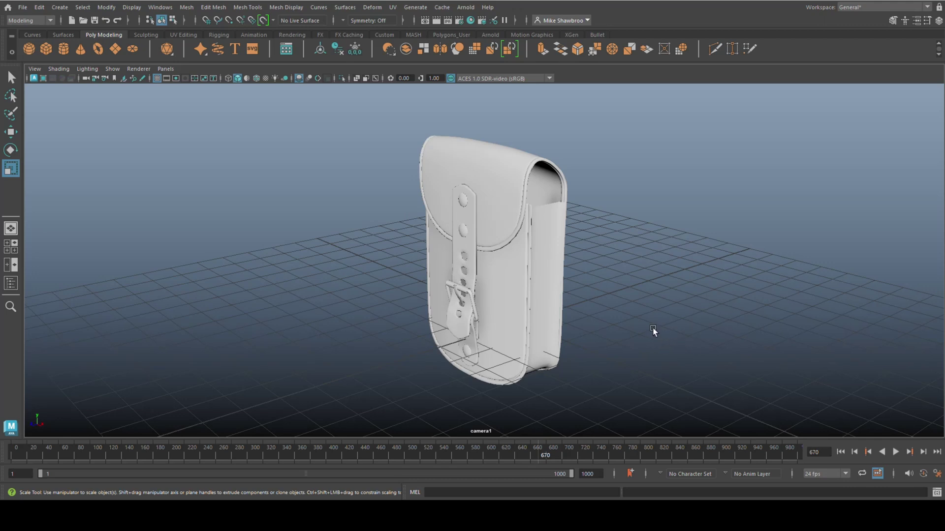
left_click_drag(652, 328, 630, 295, "alt")
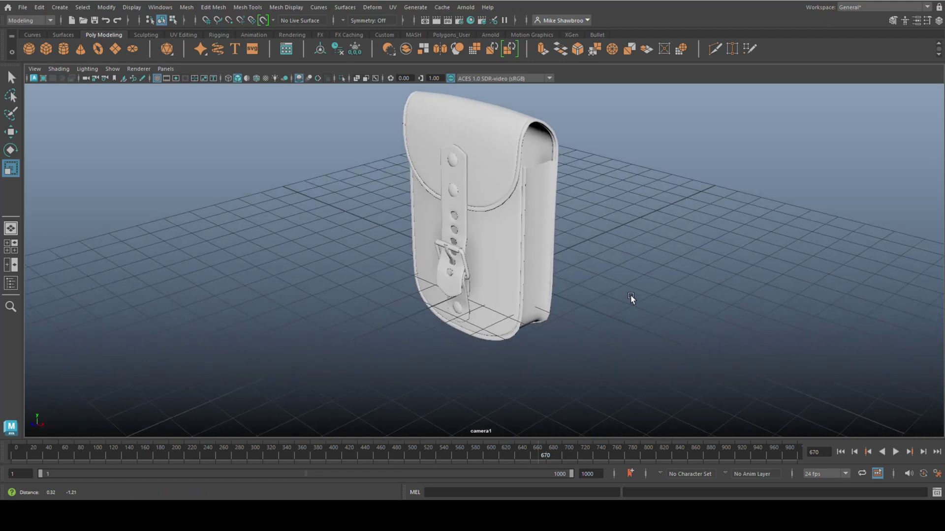
scroll(597, 324, "up", 5)
left_click_drag(561, 341, 381, 232, "alt")
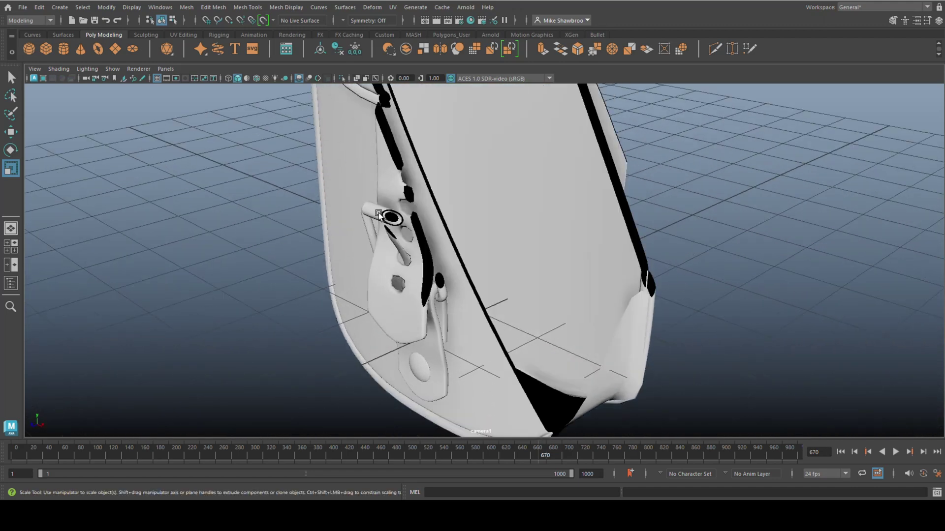
Step: Isolate the buckle's strap loop to inspect it, then bring the rest of the pouch back
left_click(366, 214)
scroll(363, 273, "down", 5)
left_click_drag(363, 273, 385, 306, "alt")
scroll(362, 298, "down", 3)
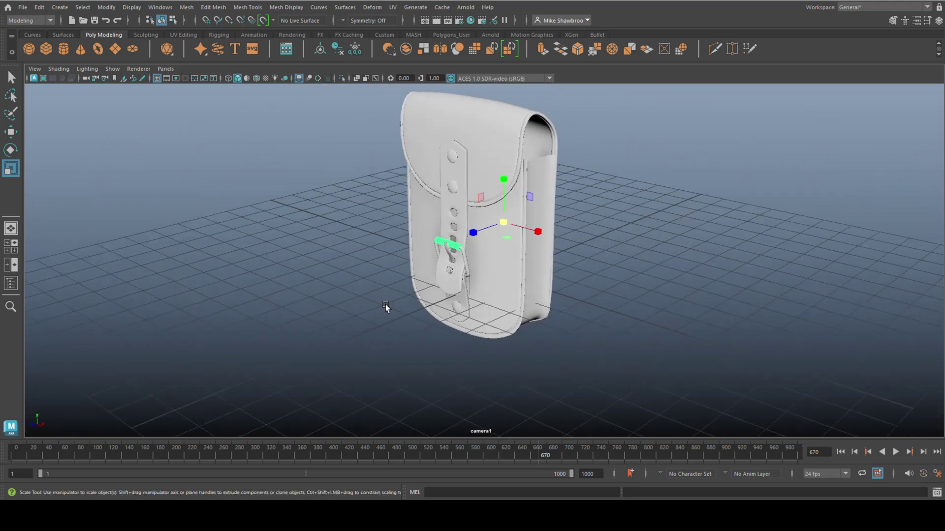
key("ctrl+1")
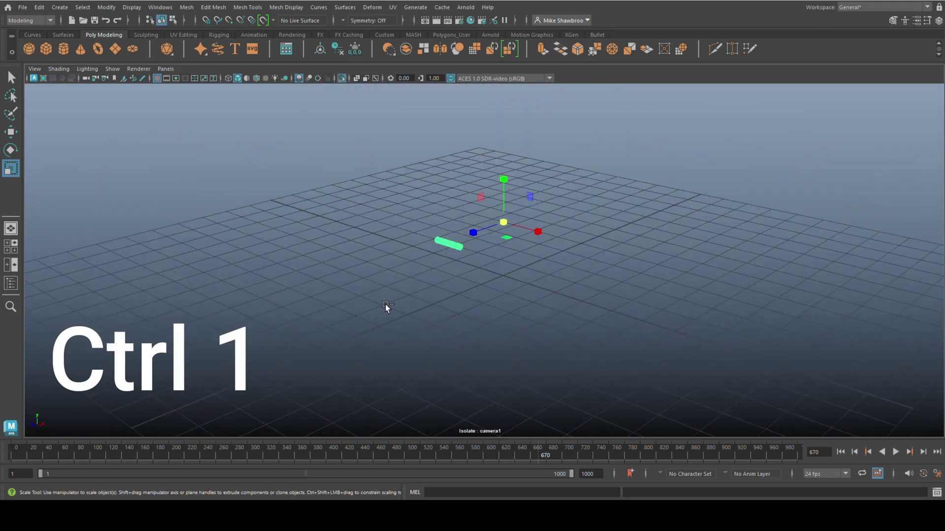
left_click_drag(398, 303, 521, 295, "alt")
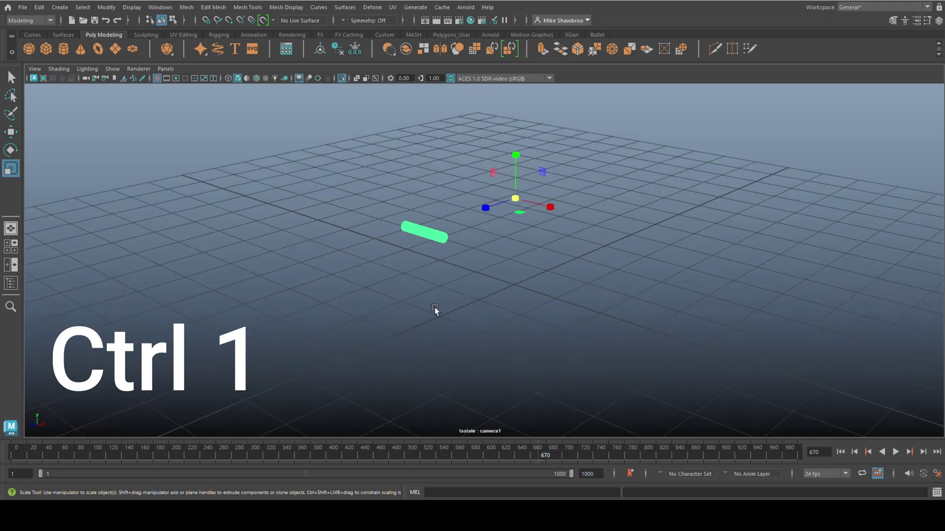
mouse_move(435, 310)
left_mouse_down("alt")
mouse_move(331, 285)
mouse_move(402, 303)
mouse_move(362, 277)
mouse_move(446, 264)
mouse_move(376, 295)
mouse_move(438, 307)
mouse_move(425, 297)
mouse_move(427, 306)
left_mouse_up("alt")
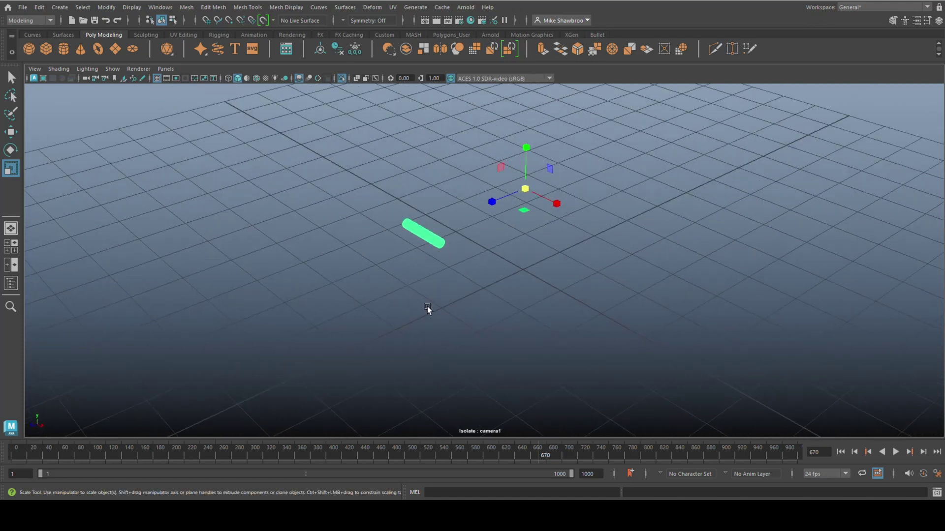
key("ctrl+1")
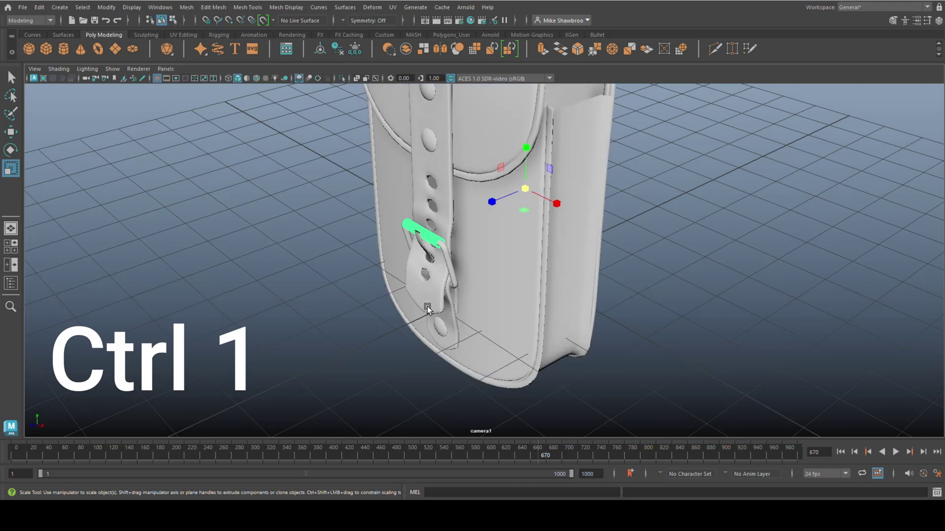
Step: Select the pouch body and hide it with Ctrl+H
scroll(679, 310, "down", 3)
scroll(679, 310, "up", 3)
left_click_drag(679, 310, 659, 309, "alt")
scroll(689, 310, "down", 5)
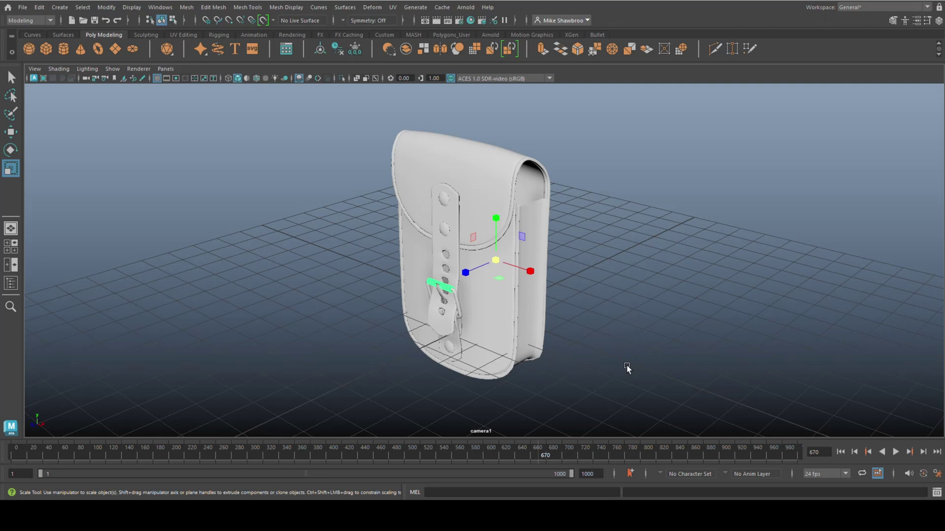
left_click(500, 188)
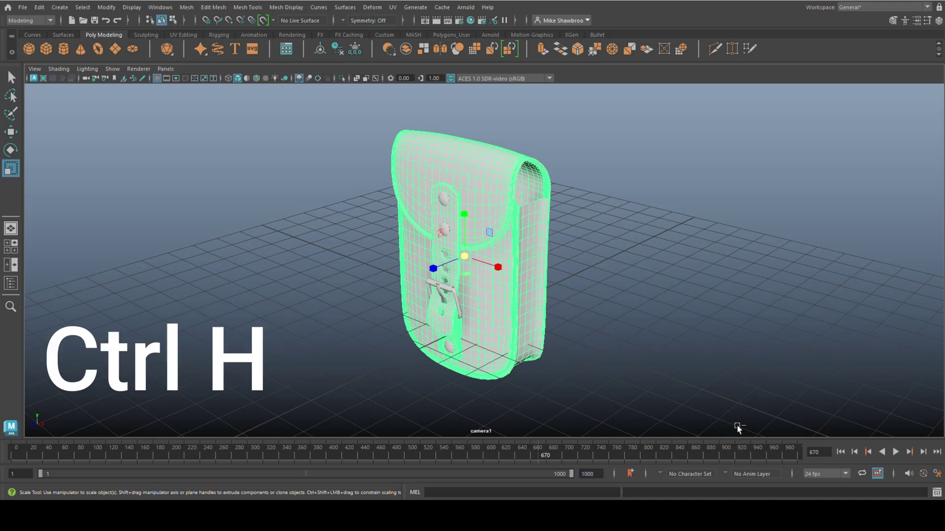
key("ctrl+h")
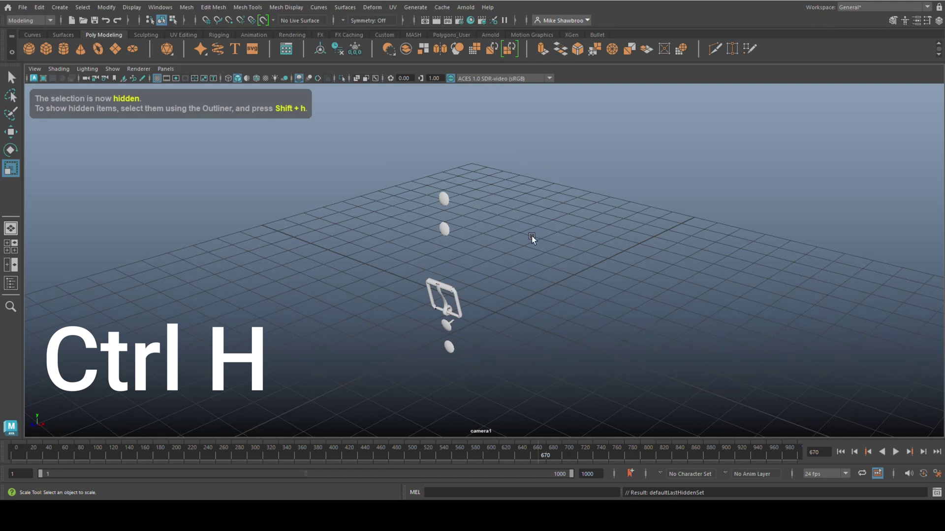
Step: Marquee-select the remaining buckle and rivet parts and orbit around them
scroll(533, 276, "down", 4)
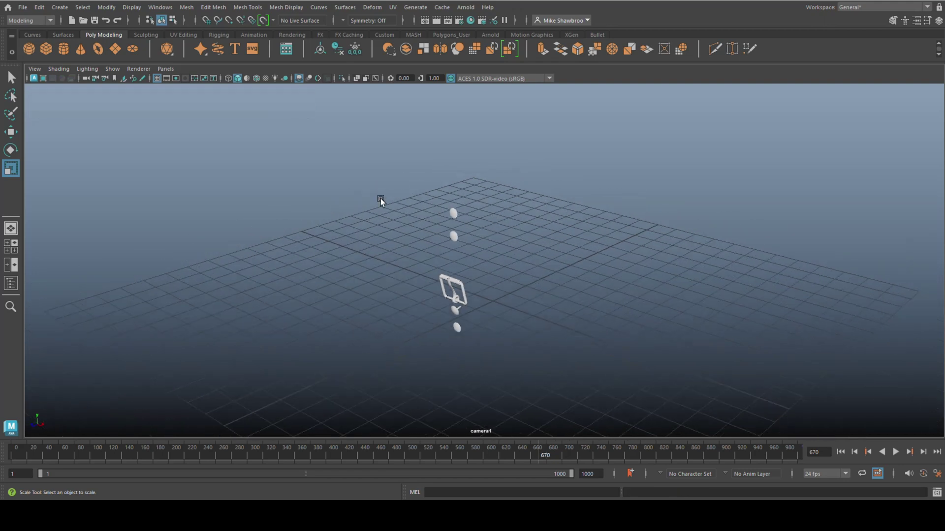
left_click_drag(394, 176, 511, 247)
scroll(541, 314, "up", 2)
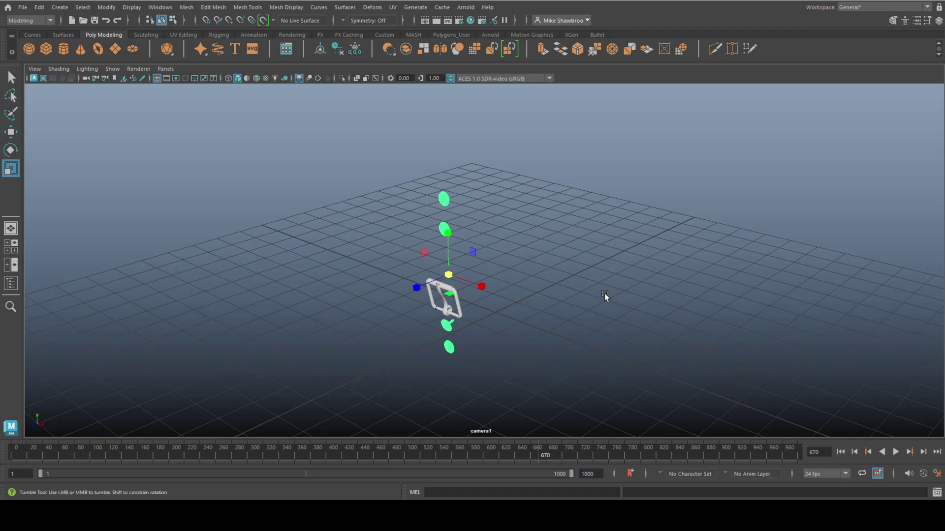
mouse_move(605, 293)
left_mouse_down("alt")
mouse_move(540, 281)
mouse_move(613, 290)
left_mouse_up("alt")
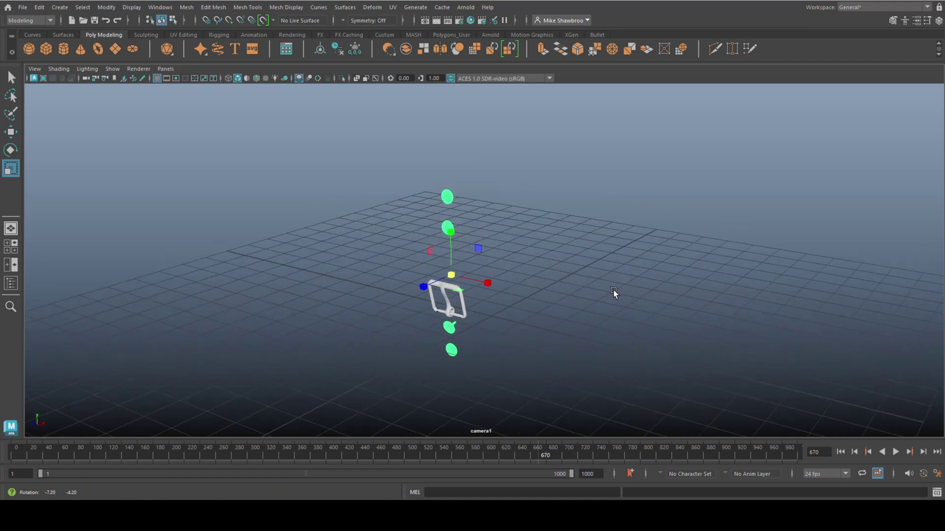
Step: Use Show All to reveal the hidden pouch body around the buckle pieces
left_click(187, 8)
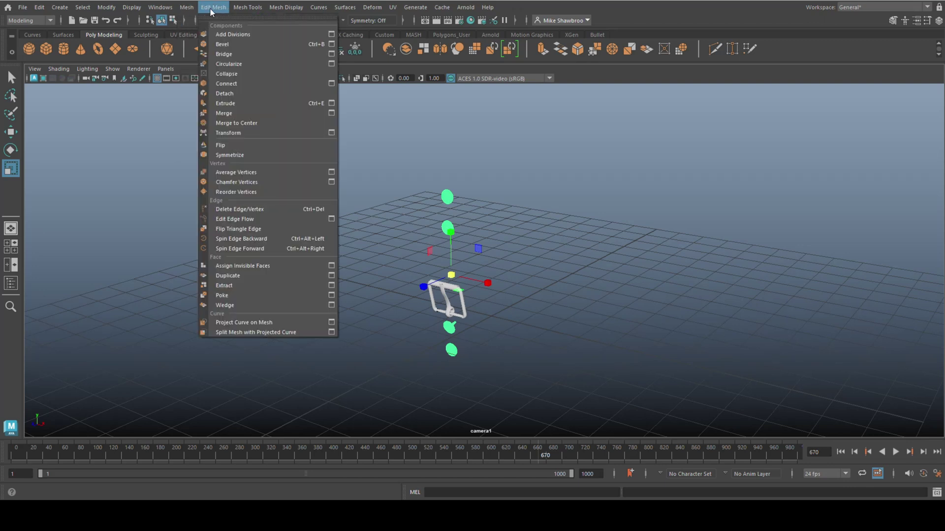
mouse_move(132, 8)
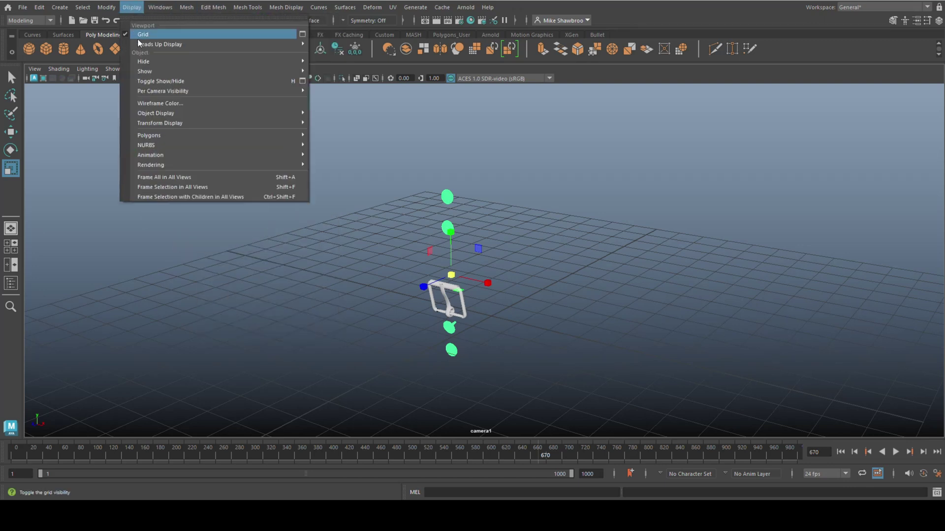
mouse_move(156, 75)
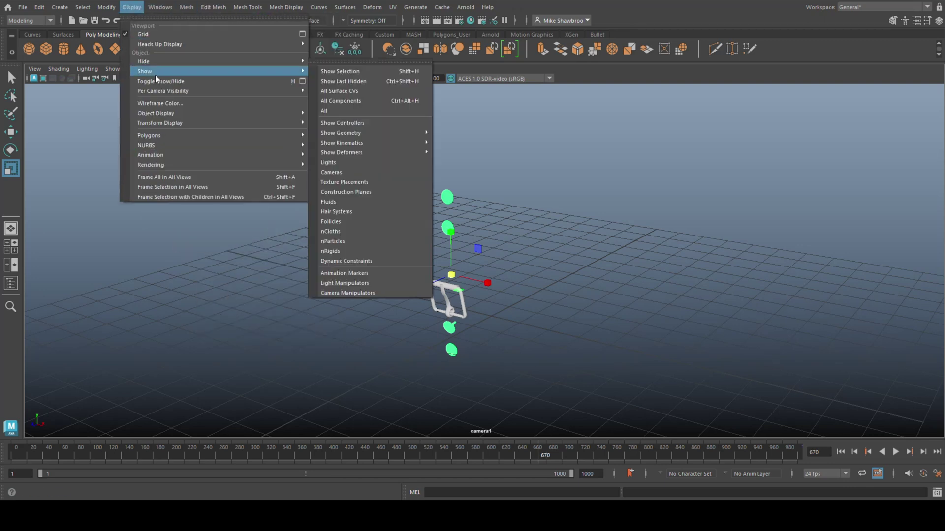
left_click(332, 110)
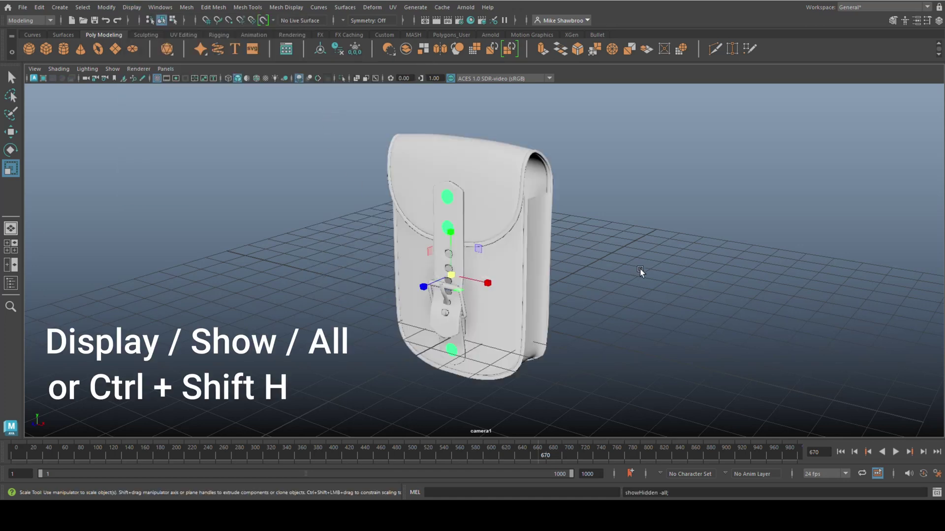
mouse_move(670, 272)
left_mouse_down("alt")
mouse_move(531, 262)
mouse_move(641, 250)
mouse_move(660, 274)
left_mouse_up("alt")
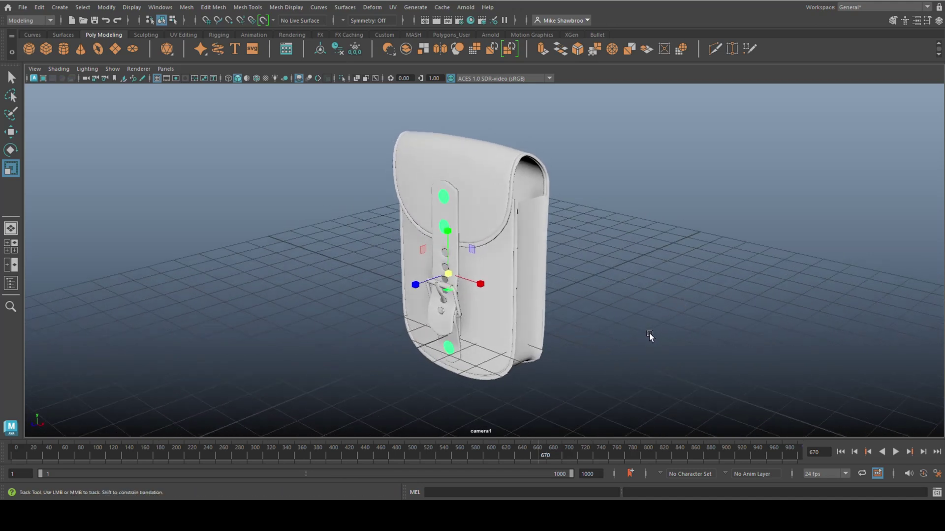
middle_click_drag(649, 332, 563, 329, "alt")
scroll(563, 330, "up", 10)
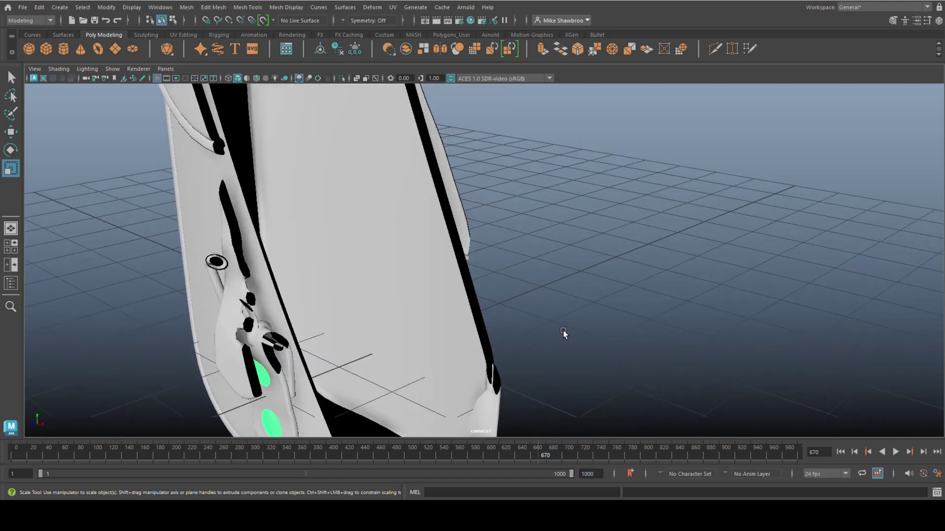
scroll(563, 332, "up", 3)
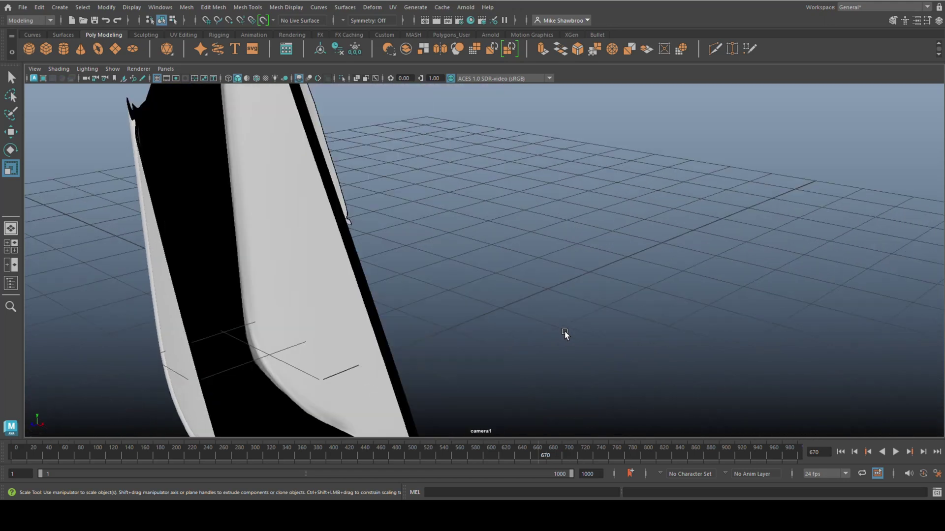
scroll(564, 335, "down", 5)
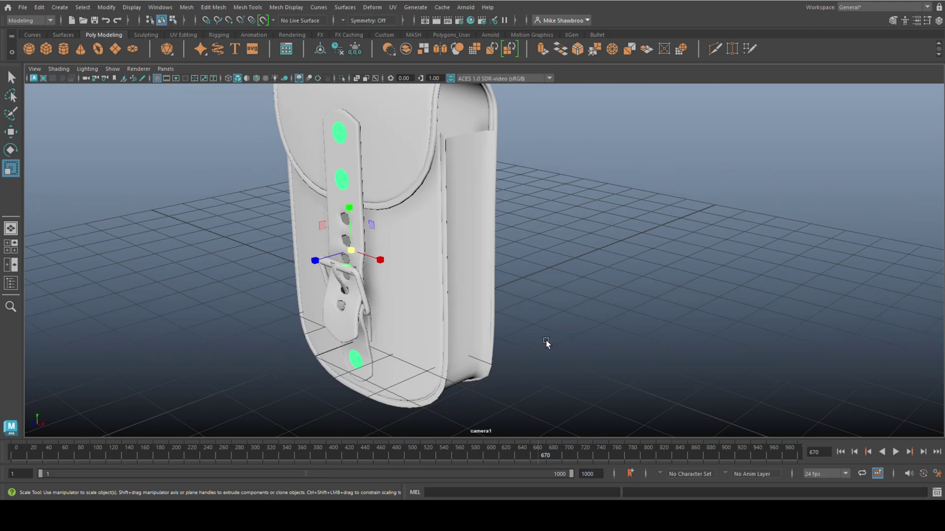
middle_click_drag(544, 344, 644, 320, "alt")
left_click_drag(645, 320, 552, 344, "alt")
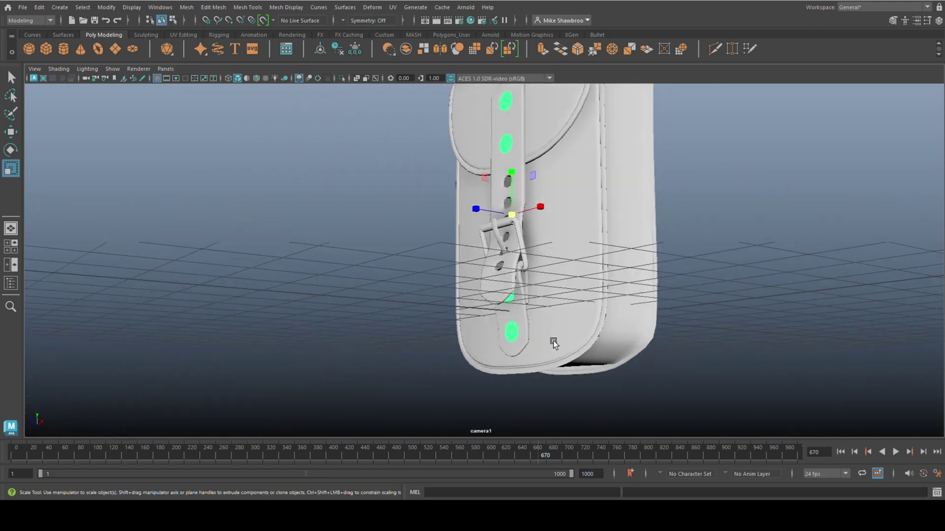
scroll(511, 332, "up", 5)
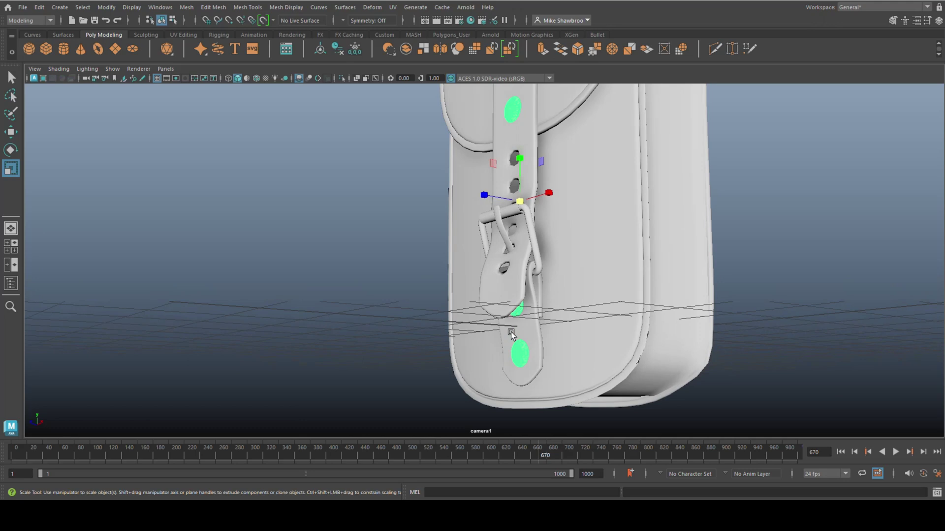
scroll(512, 332, "up", 3)
scroll(511, 332, "down", 4)
scroll(512, 332, "up", 5)
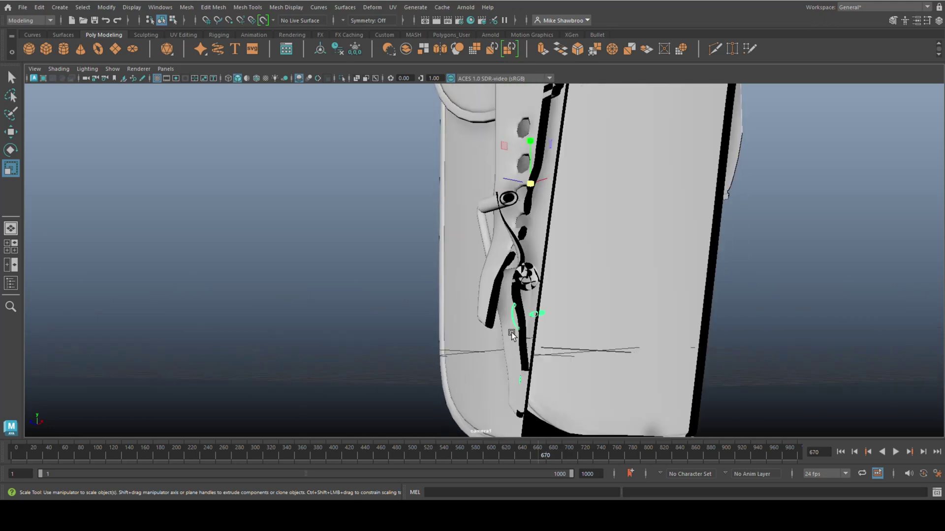
scroll(512, 332, "up", 3)
scroll(511, 332, "down", 4)
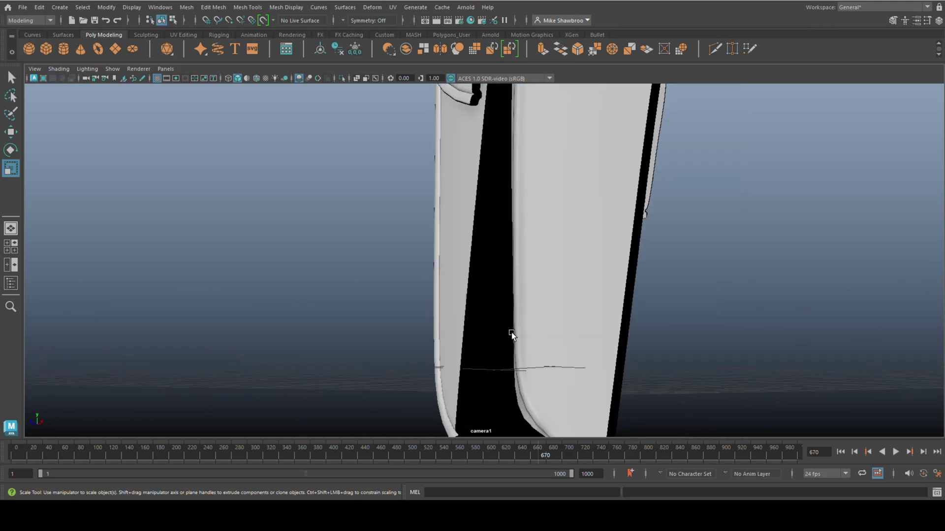
scroll(512, 333, "down", 10)
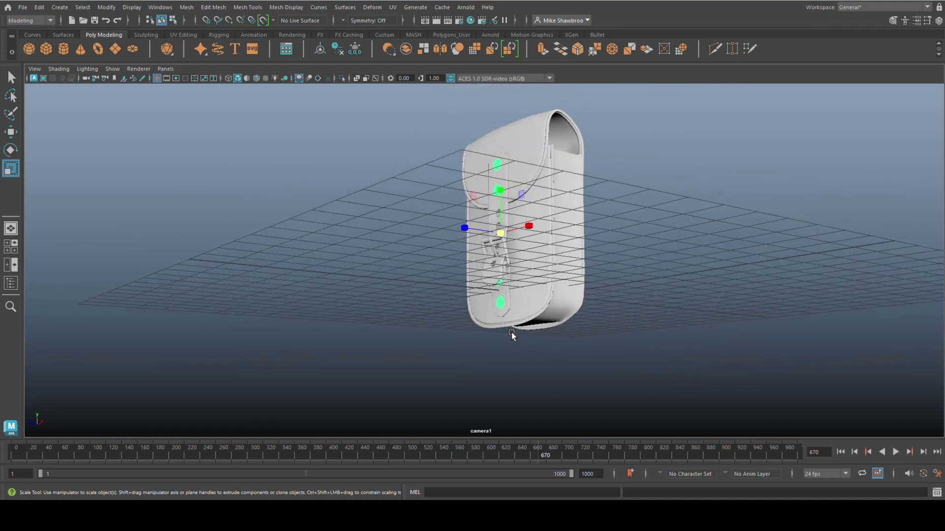
left_click_drag(511, 333, 466, 344, "alt")
middle_click_drag(465, 344, 400, 363, "alt")
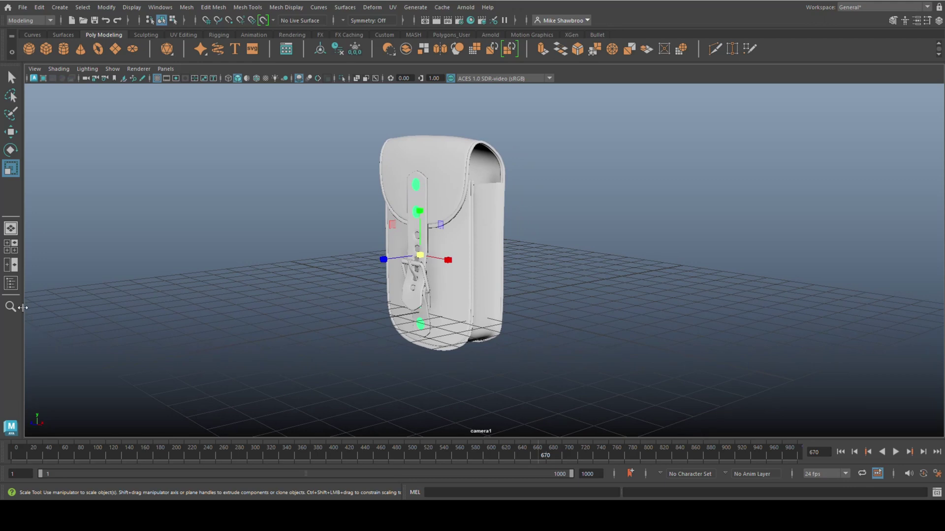
Step: Select camera1 in the Outliner and open its cameraShape1 attributes with the clip plane settings
left_click(11, 284)
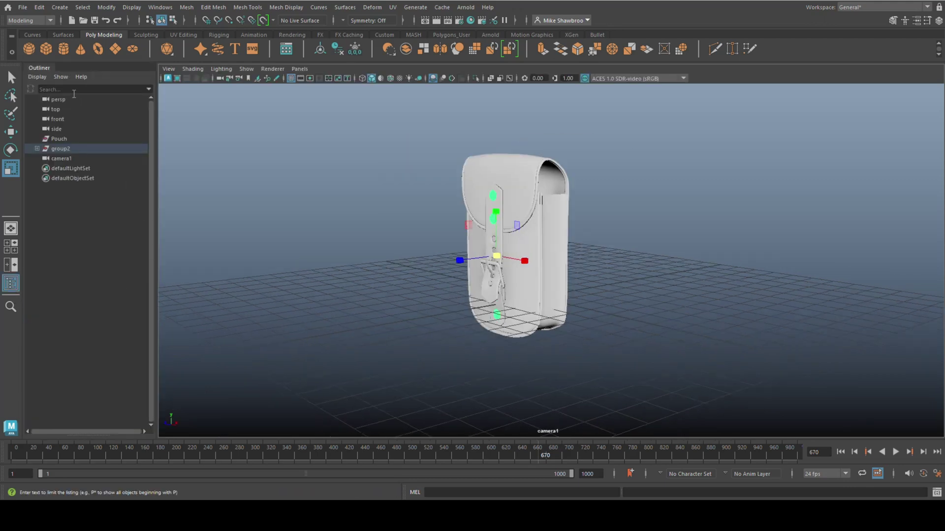
left_click(57, 159)
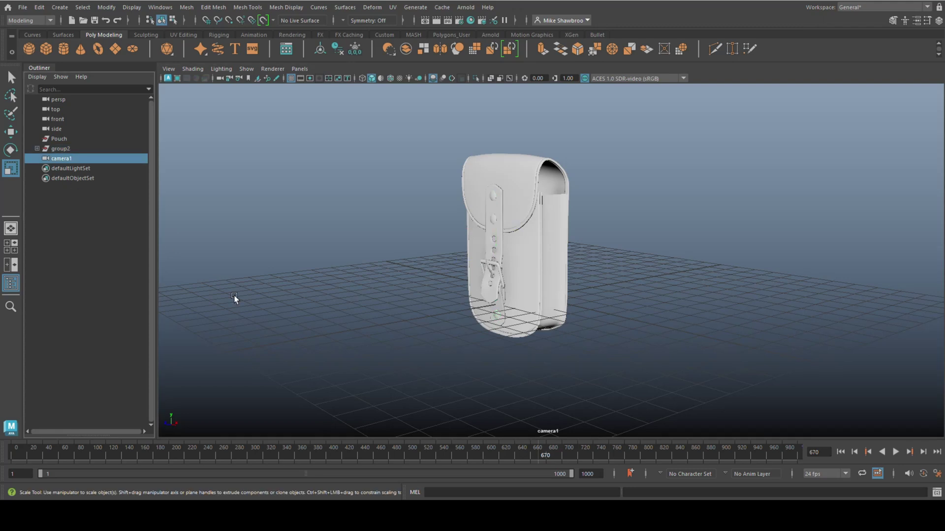
key("ctrl+a")
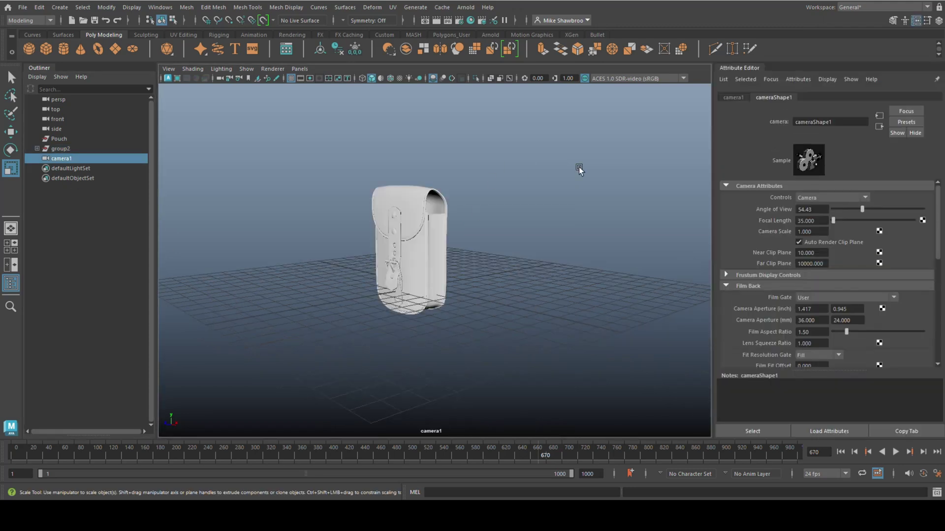
left_click(733, 98)
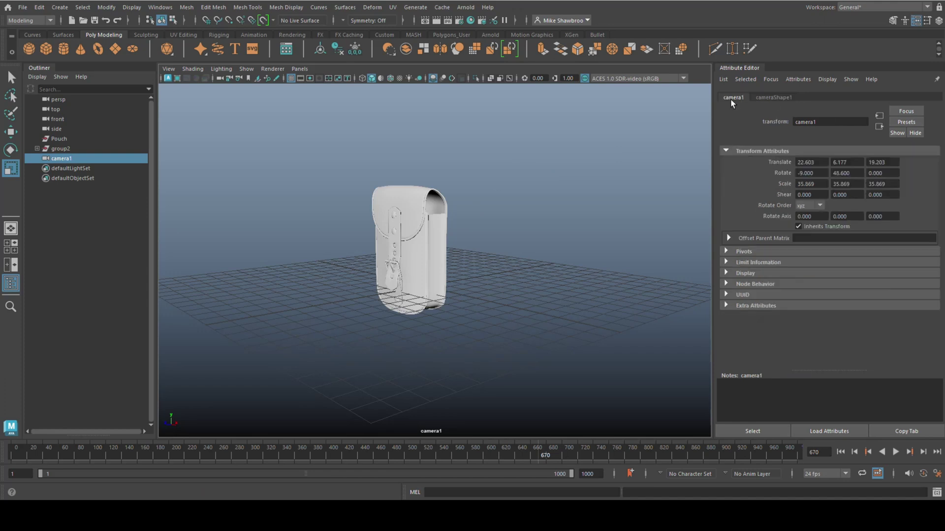
left_click(779, 97)
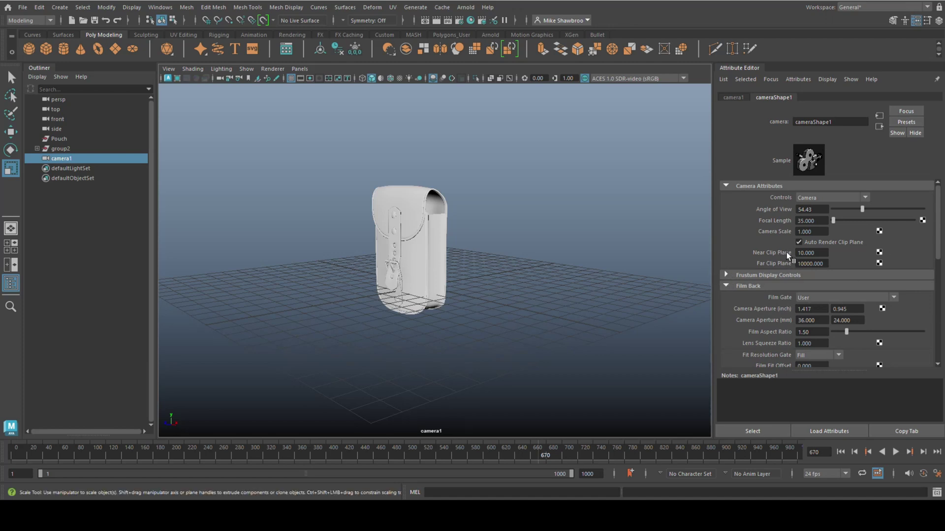
Step: Set camera1's near clip plane to 0.001
double_click(822, 252)
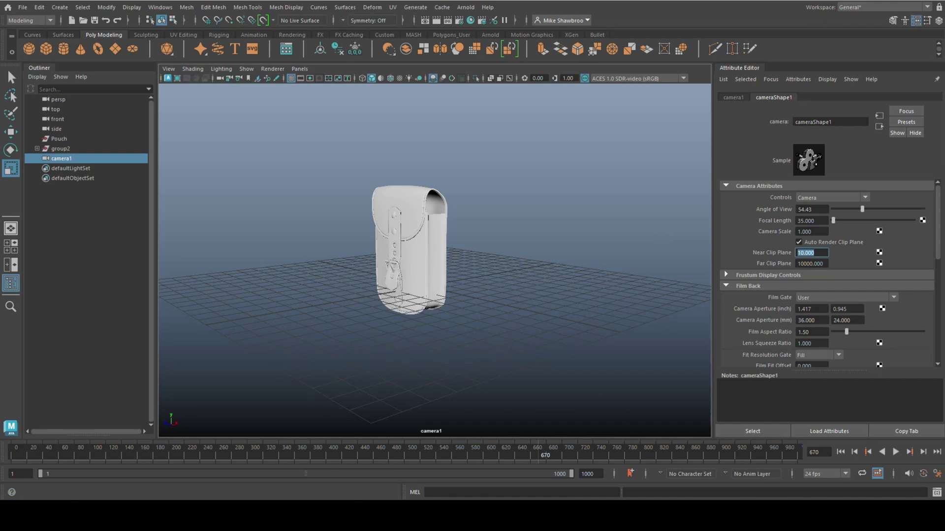
type("0.")
key("Return")
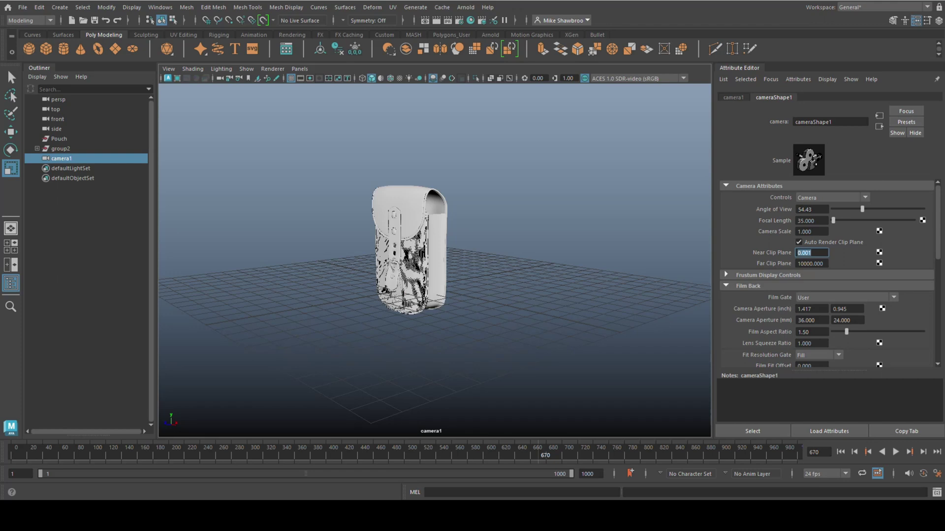
scroll(399, 341, "up", 6)
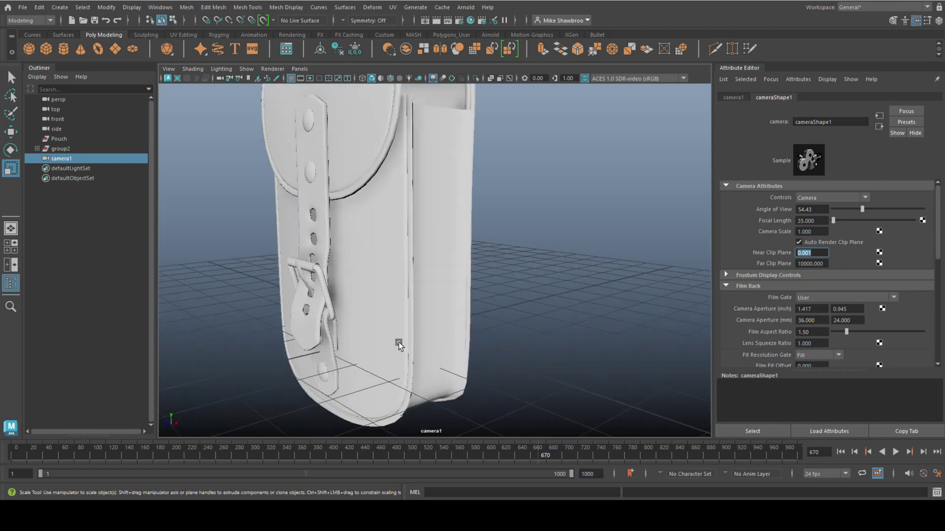
scroll(398, 341, "up", 3)
scroll(387, 340, "up", 3)
Step: Move in close to the buckle and frame the view on its small chain piece
middle_click_drag(388, 340, 512, 344, "alt")
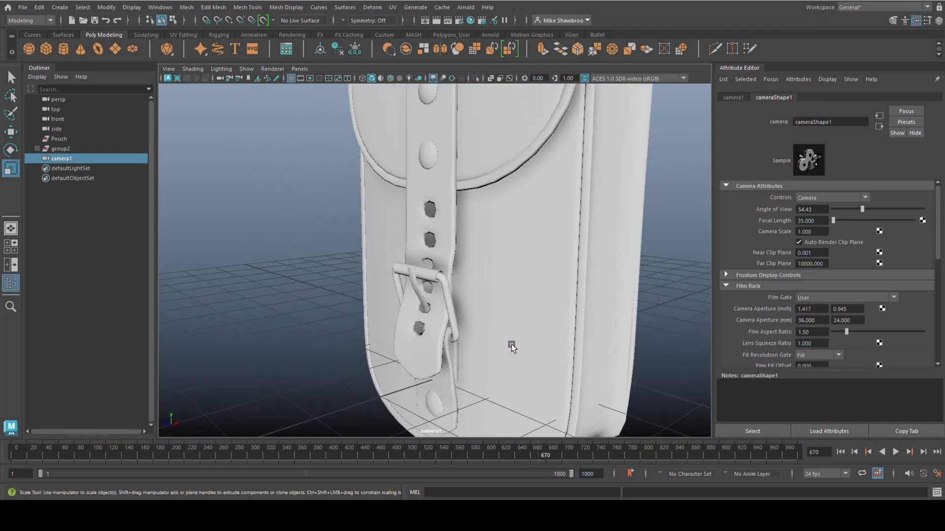
scroll(510, 346, "up", 6)
middle_click_drag(514, 376, 516, 246, "alt")
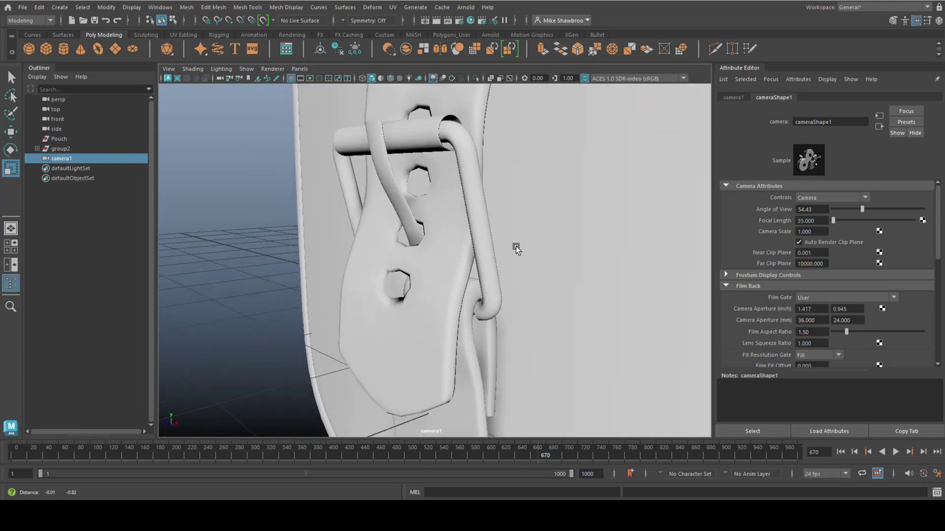
left_click_drag(516, 246, 526, 288, "alt")
left_click(444, 165)
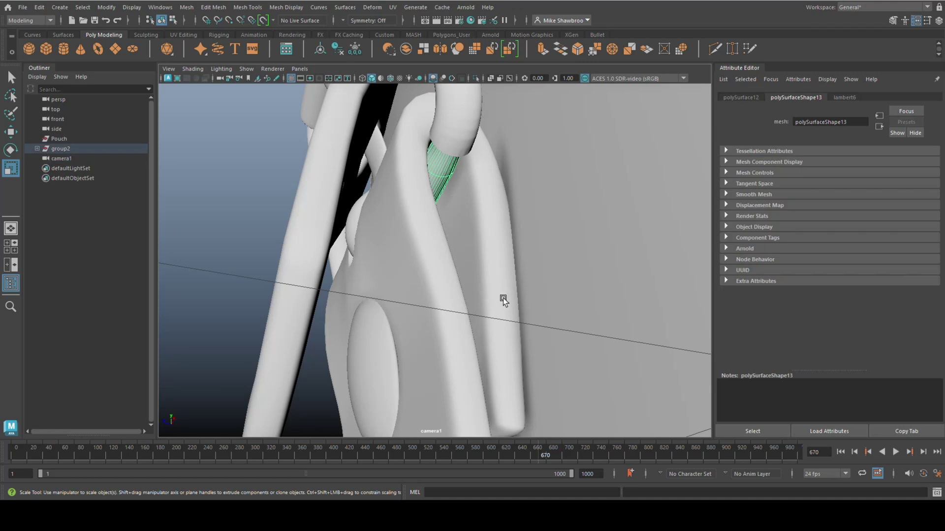
key("f")
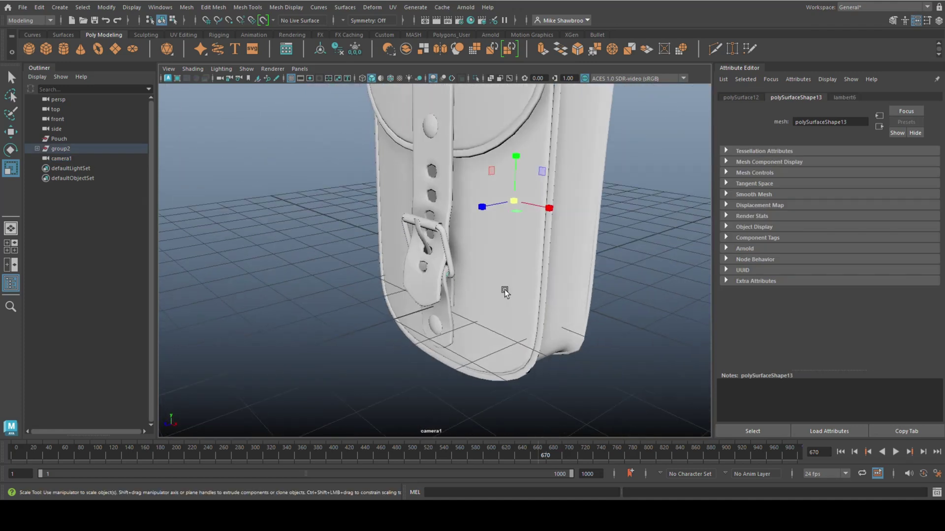
Step: Zoom in and out on the chain piece to check the near clipping
scroll(497, 290, "down", 6)
scroll(467, 279, "down", 5)
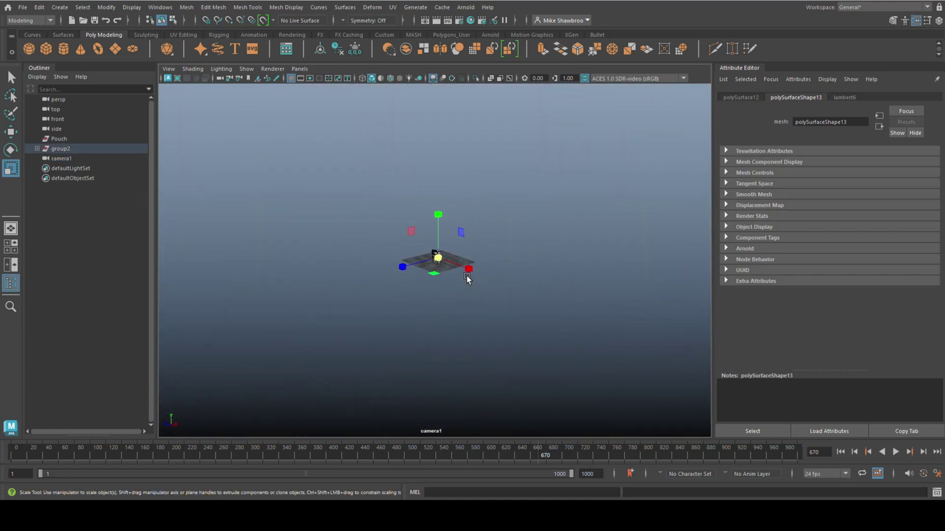
scroll(467, 279, "up", 8)
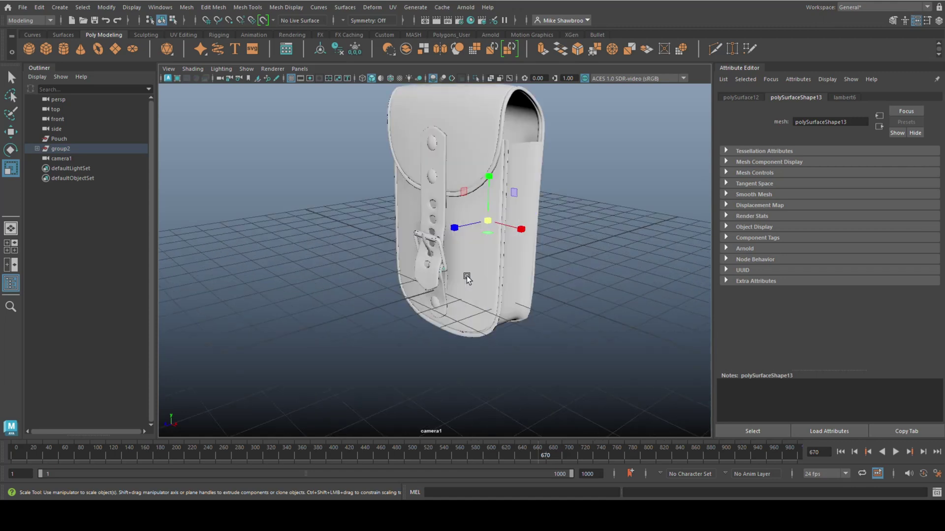
scroll(469, 295, "down", 2)
scroll(469, 294, "down", 5)
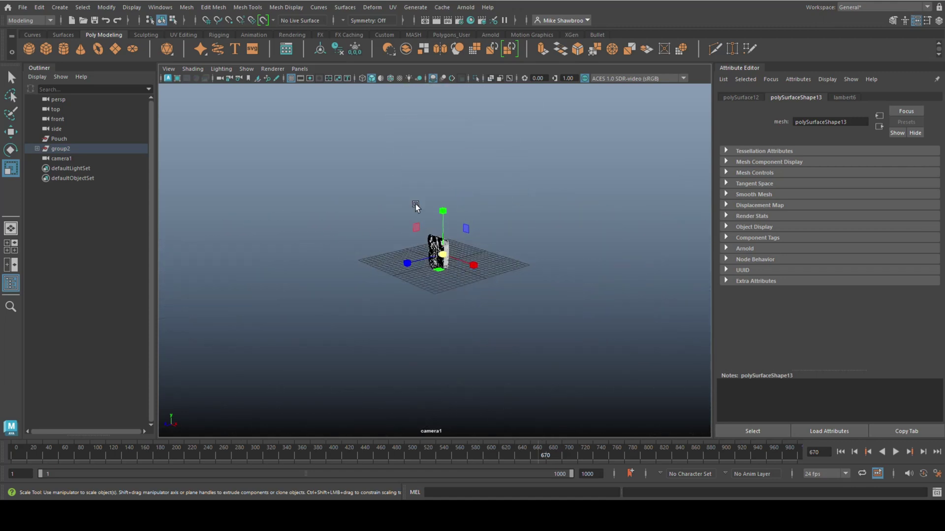
scroll(519, 325, "up", 5)
scroll(518, 325, "up", 5)
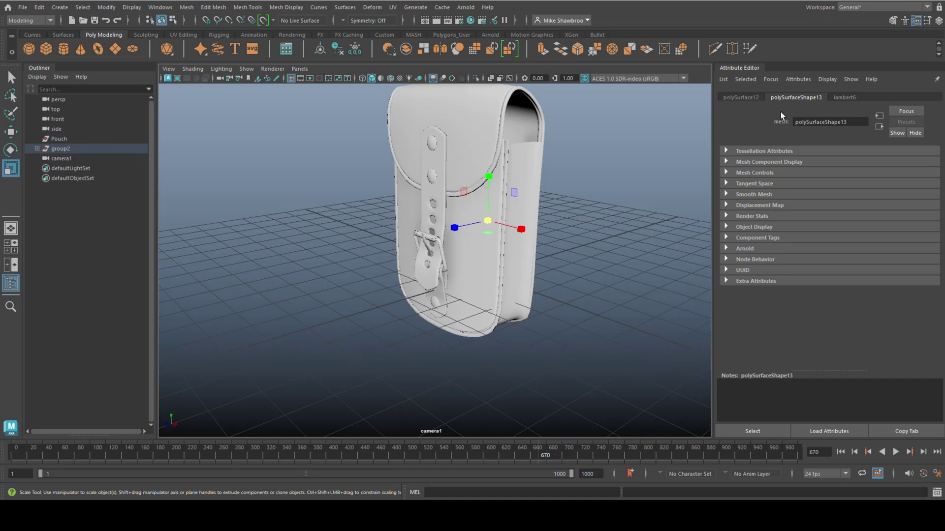
Step: Select camera1, change its near clip plane to 0.100, and zoom in and out to check
left_click(55, 159)
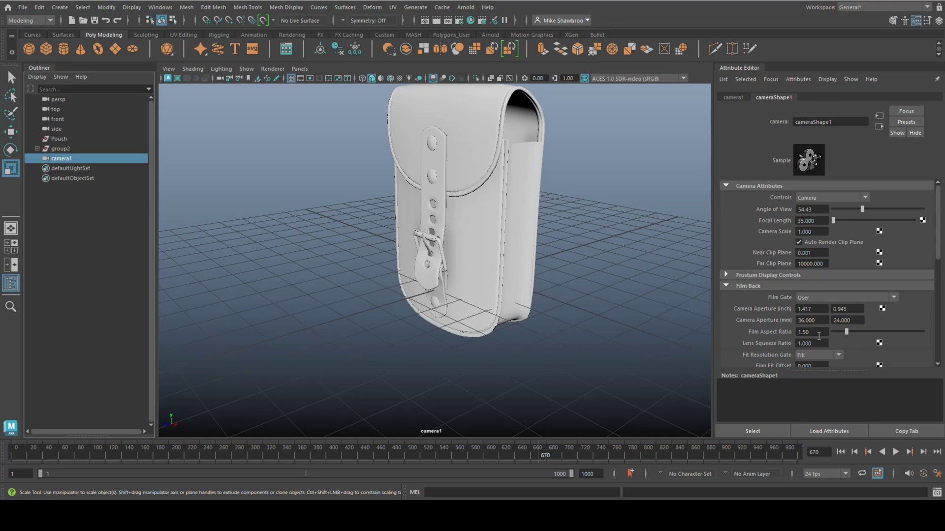
left_click(811, 252)
type("0.")
scroll(527, 229, "down", 8)
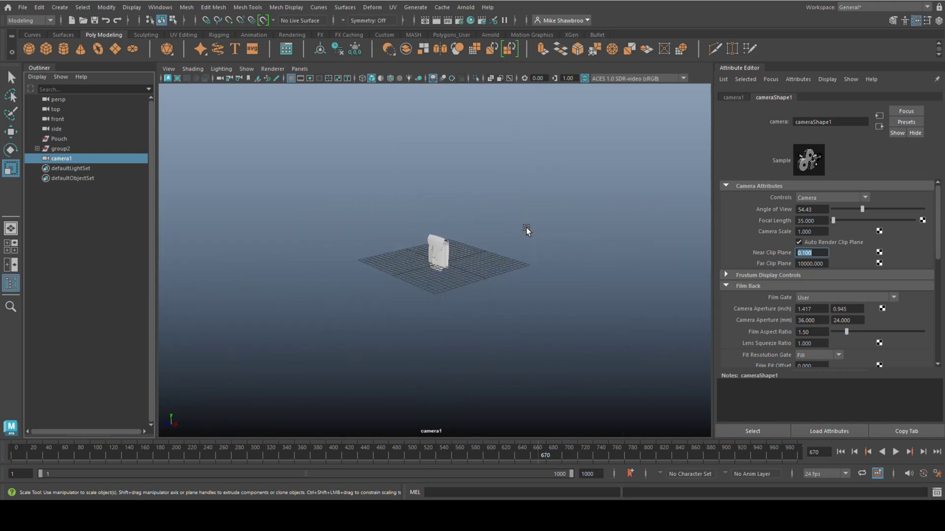
scroll(527, 228, "up", 4)
scroll(527, 229, "up", 6)
scroll(527, 230, "down", 6)
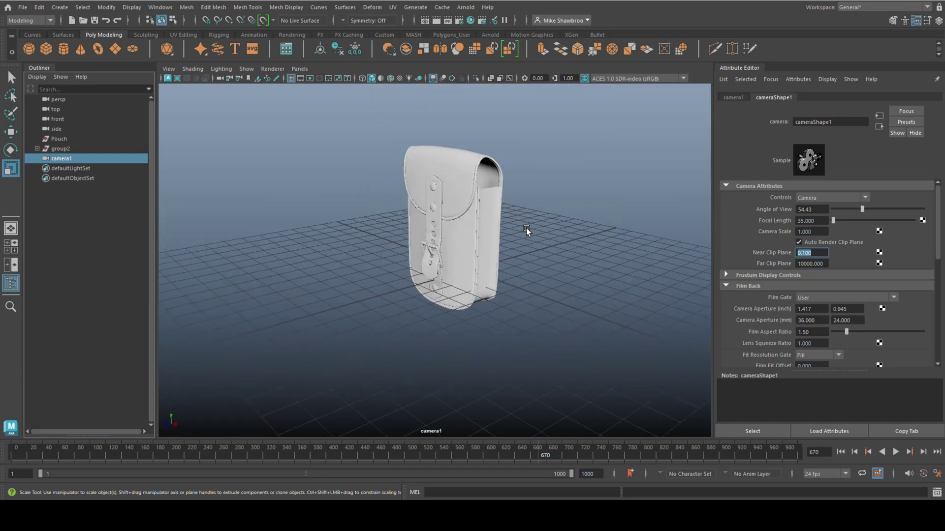
scroll(527, 229, "up", 3)
Step: Try a far clip plane of 5, then change it to 50 and zoom out to check the pouch
left_click(826, 261)
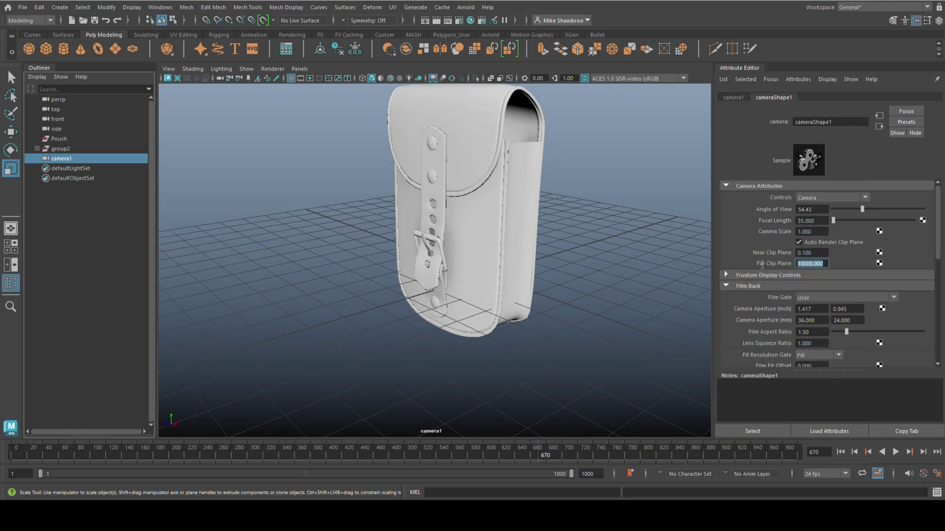
type("5")
key("Return")
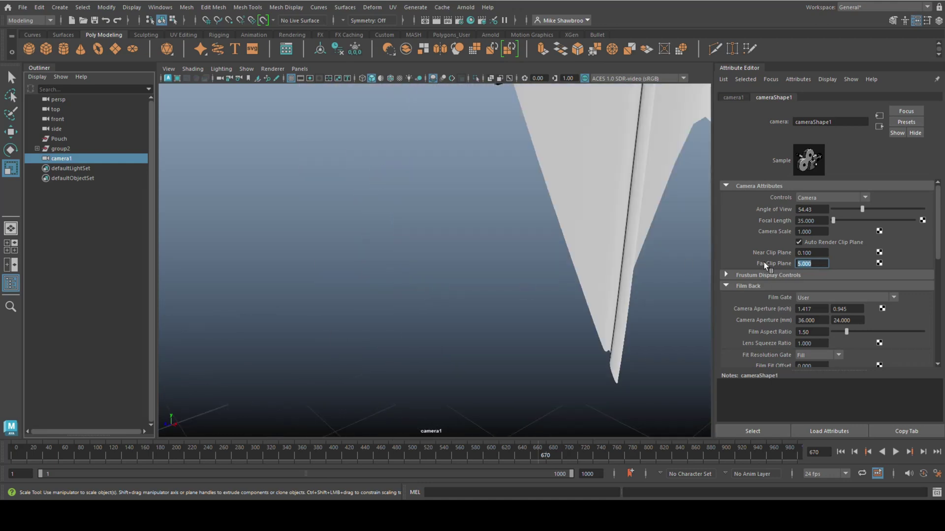
type("50")
key("Return")
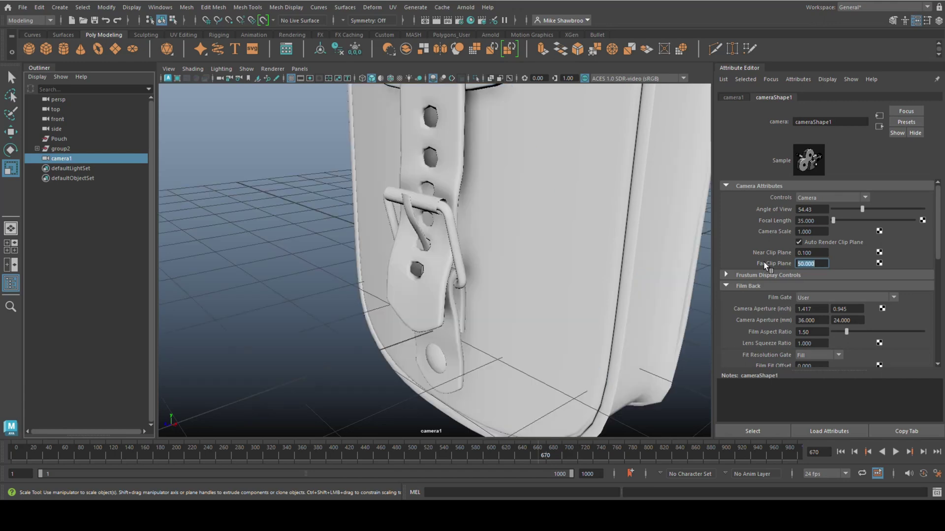
scroll(481, 278, "down", 8)
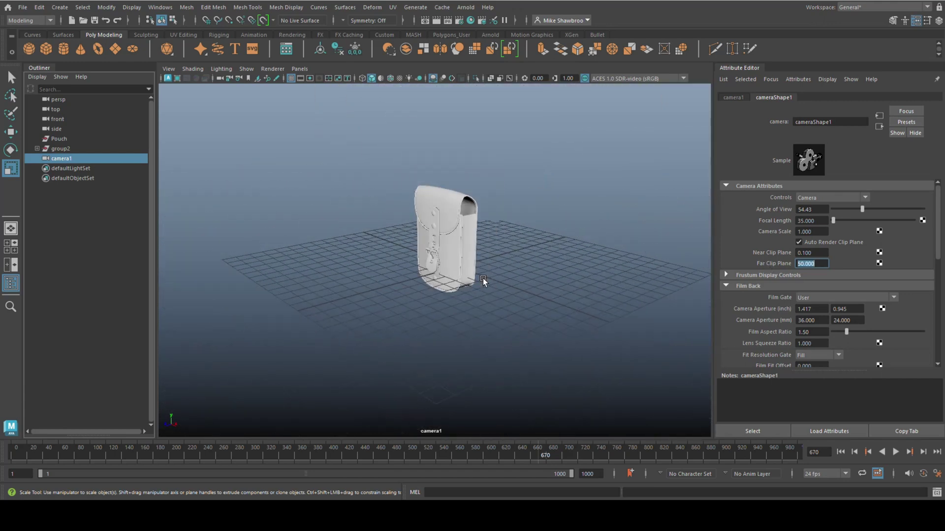
scroll(483, 281, "down", 3)
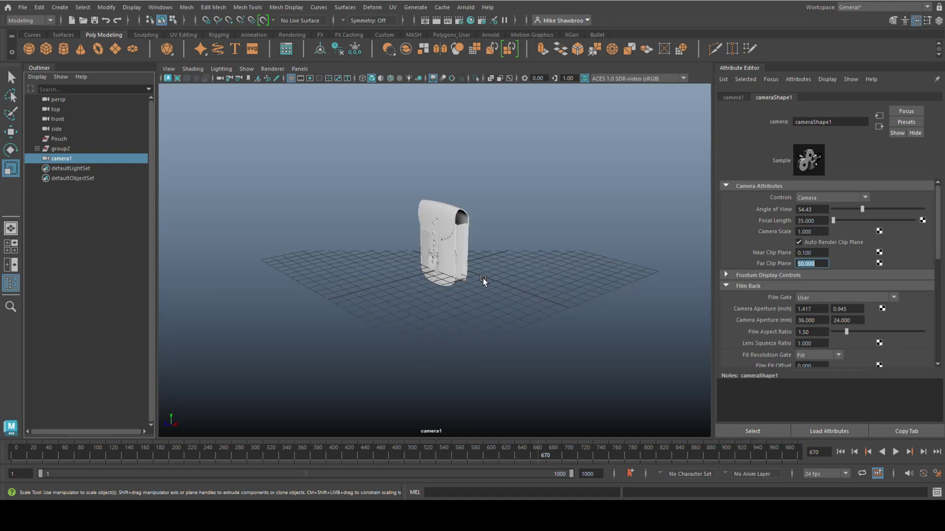
scroll(484, 280, "up", 3)
Step: Set camera1's far clip plane to 500000
left_click(820, 263)
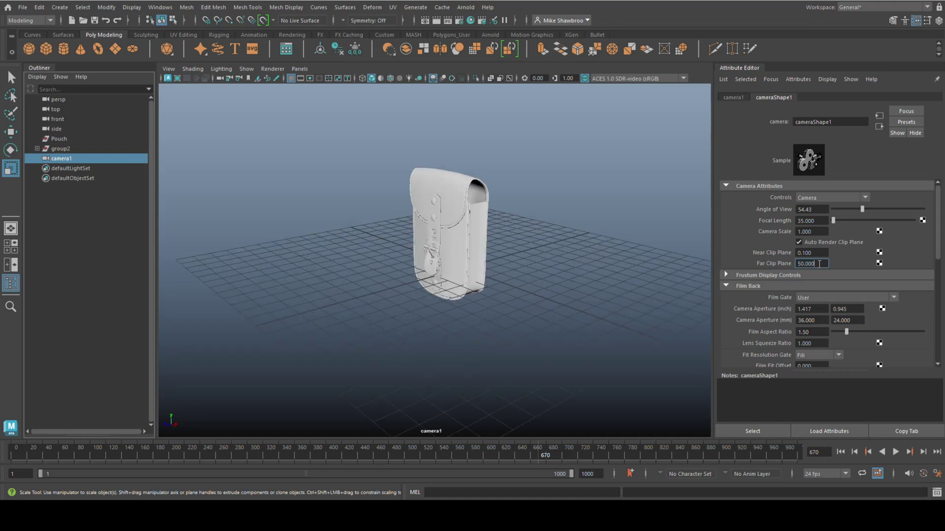
left_click_drag(819, 263, 762, 262)
type("500000")
key("Return")
Step: Dolly, orbit and pan far out to confirm the pouch stays fully visible
right_click_drag(515, 173, 521, 203, "alt")
scroll(521, 204, "up", 5)
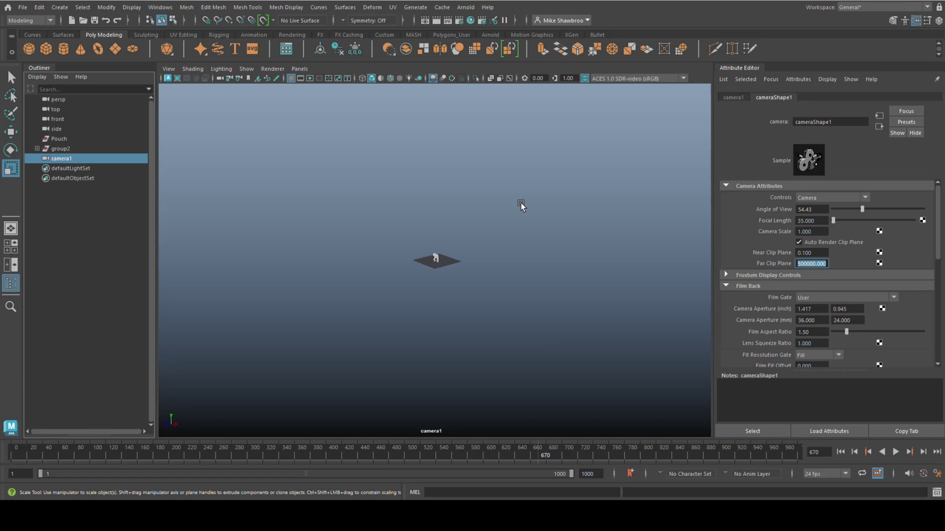
scroll(521, 206, "up", 5)
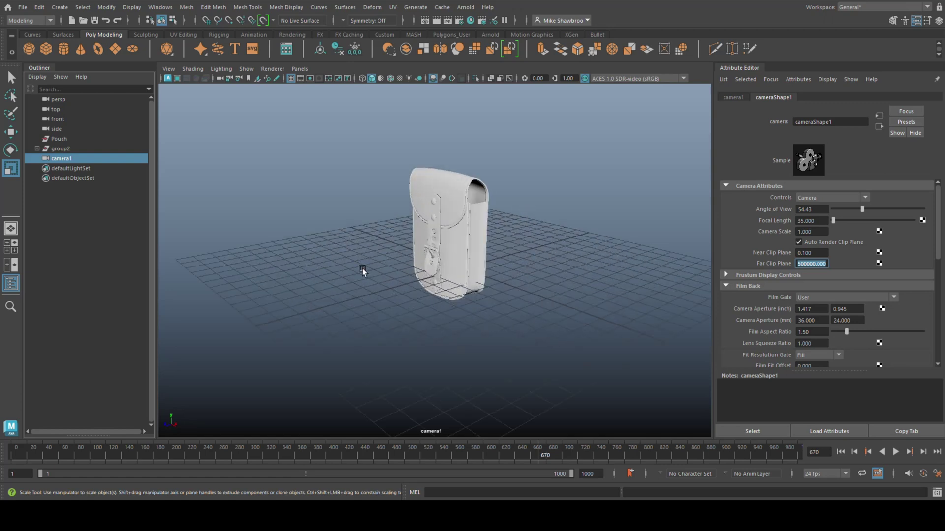
left_click_drag(315, 287, 276, 319, "alt")
scroll(276, 318, "up", 2)
scroll(299, 317, "up", 3)
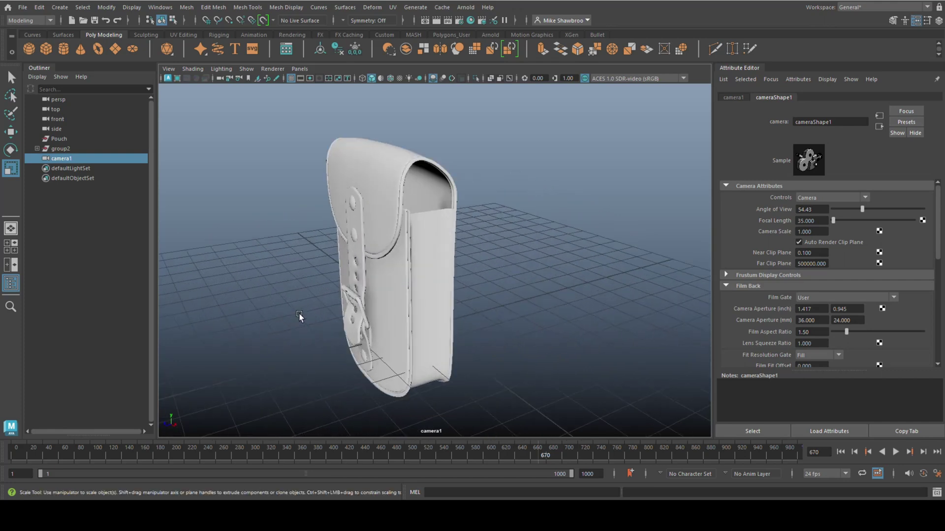
middle_click_drag(289, 333, 366, 308, "alt")
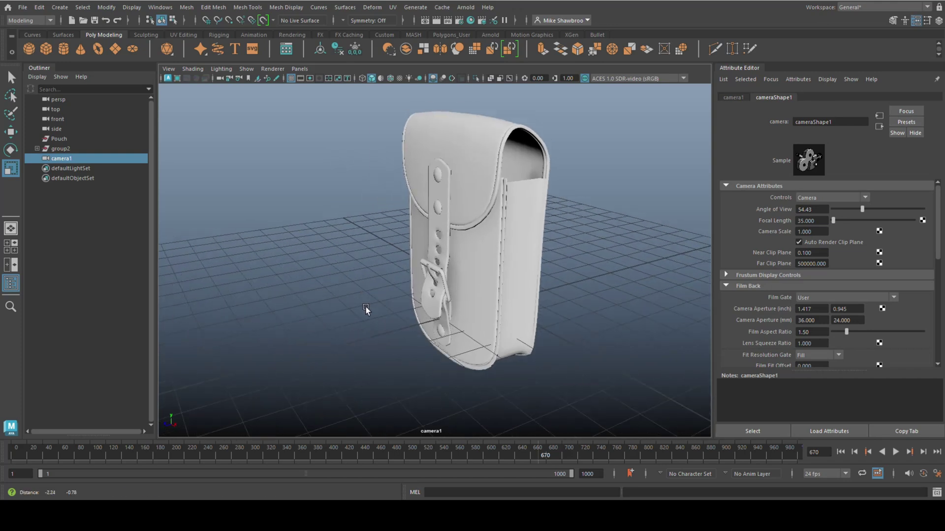
left_click_drag(365, 308, 316, 335, "alt")
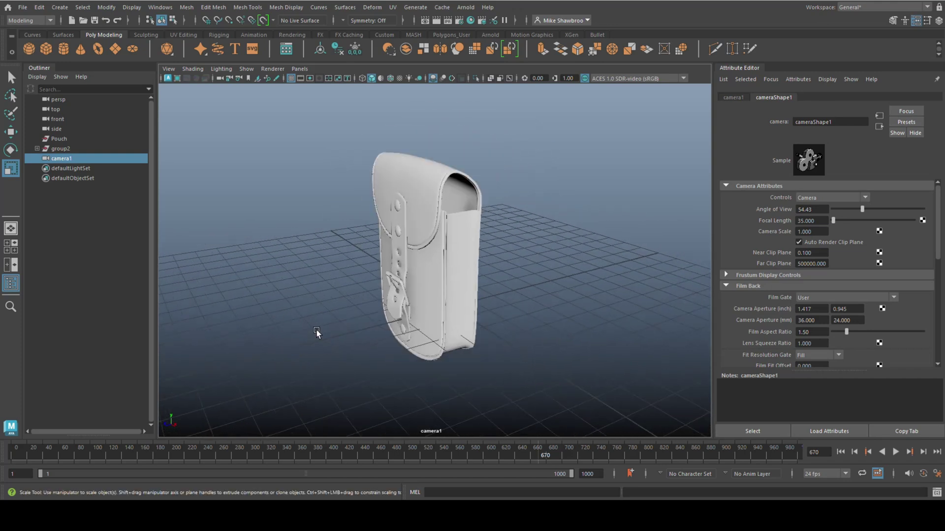